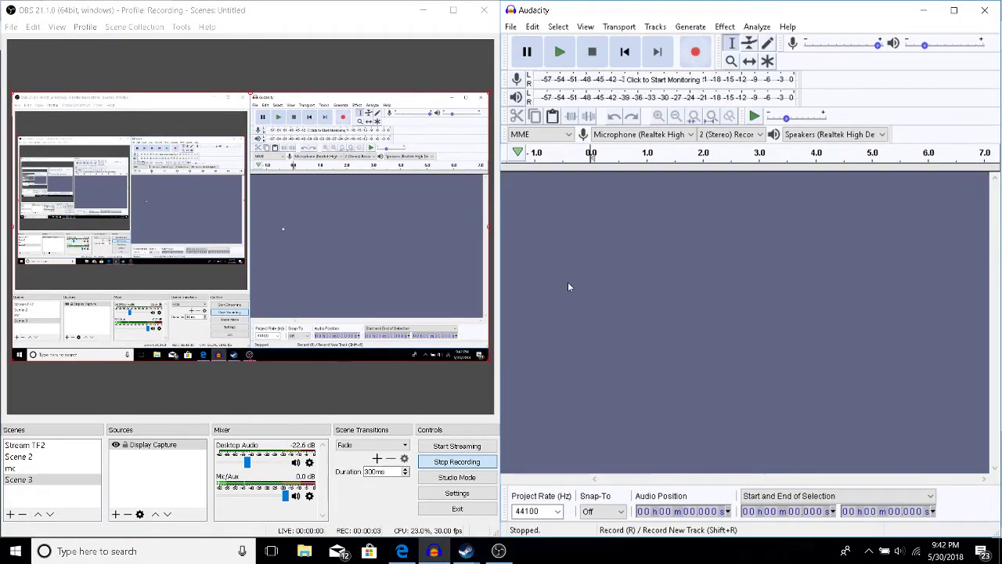
- Start the Audacity narration recording, then minimize Audacity so mastercomfig.com shows in Edge
key("r")
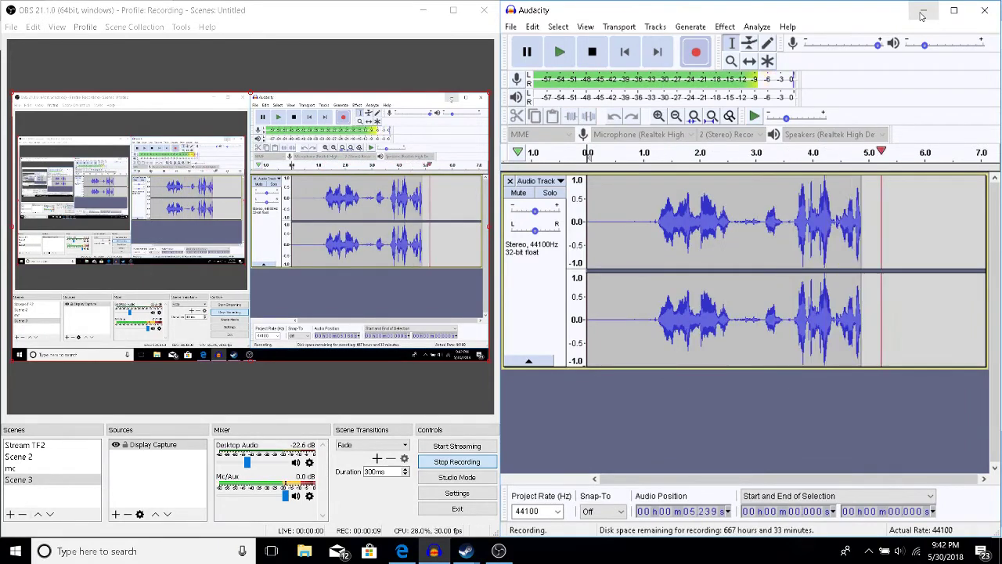
left_click(922, 16)
left_click(703, 500)
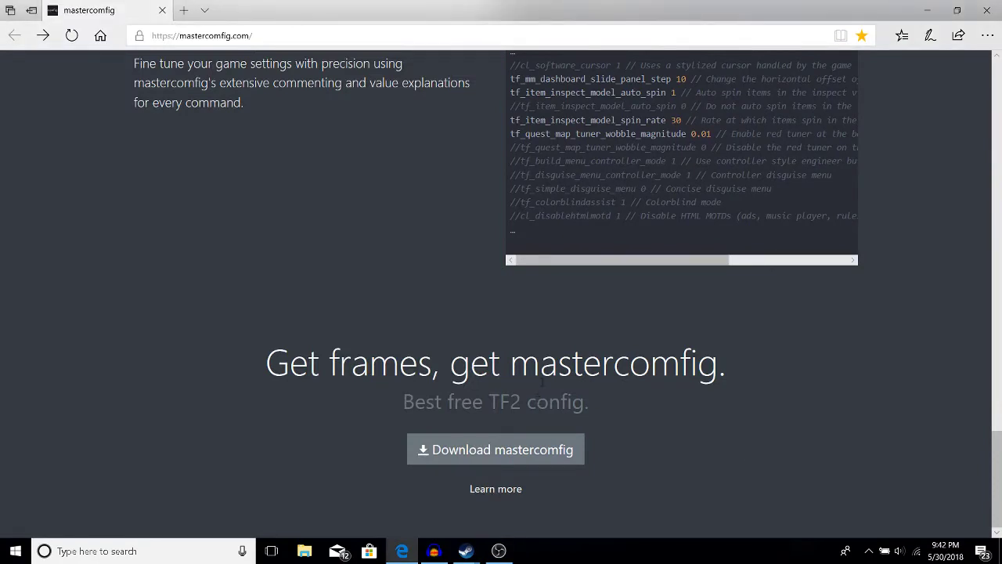
- Scroll back up to the mastercomfig.com homepage's title and download offer
scroll(642, 379, "up", 10)
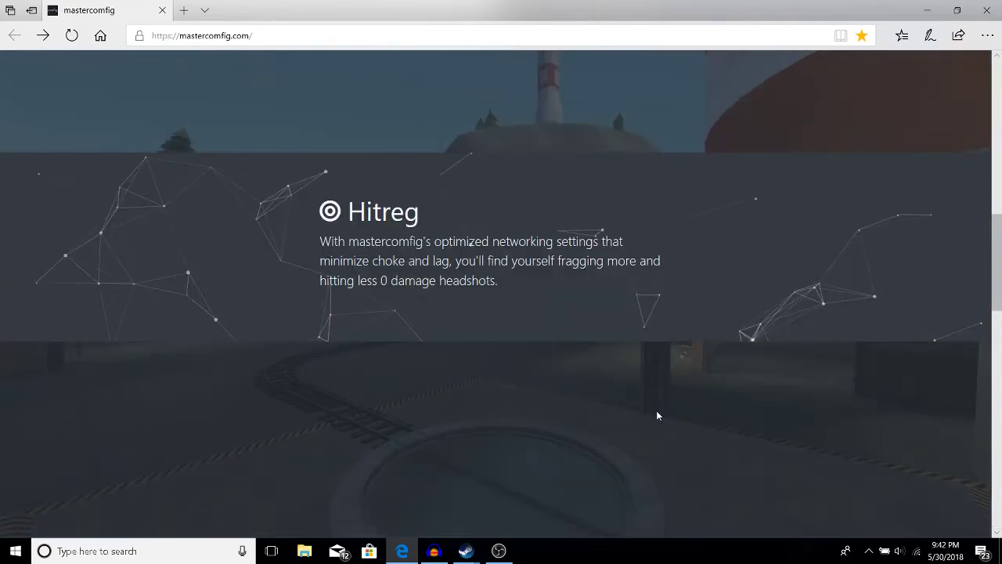
scroll(657, 415, "up", 5)
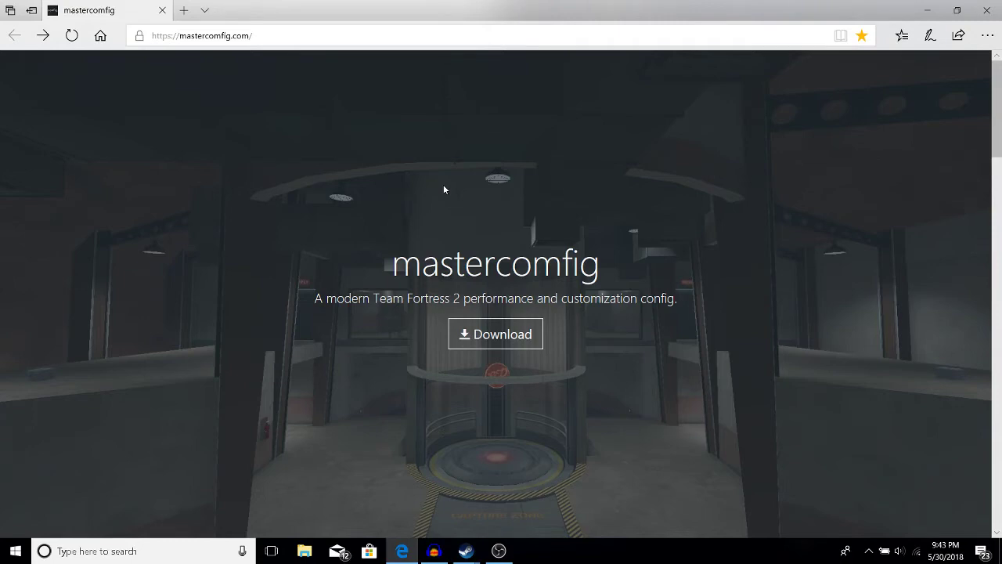
- Scroll down mastercomfig.com through the Performance, Hitreg, Quality and Customization sections
scroll(473, 293, "down", 3)
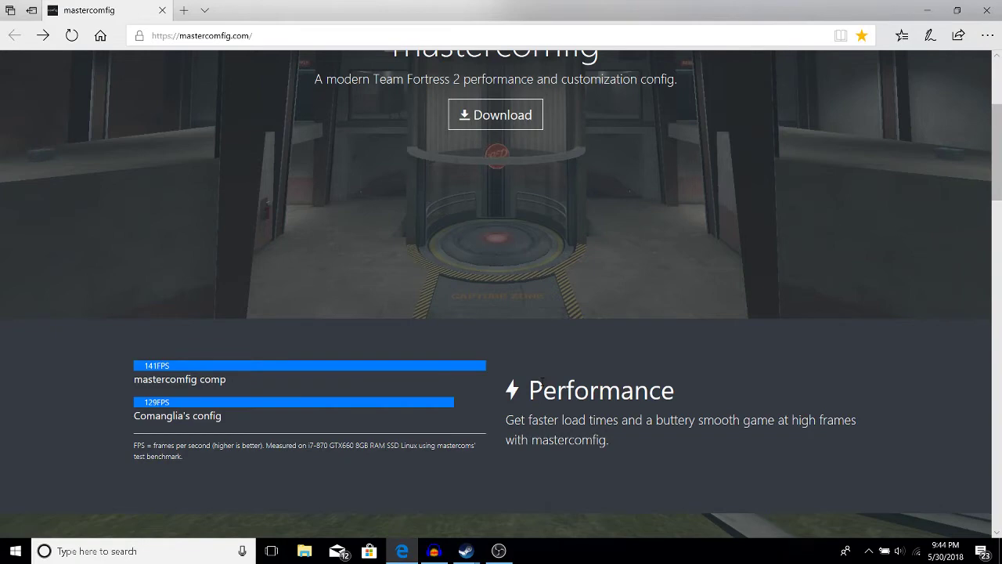
scroll(456, 324, "up", 3)
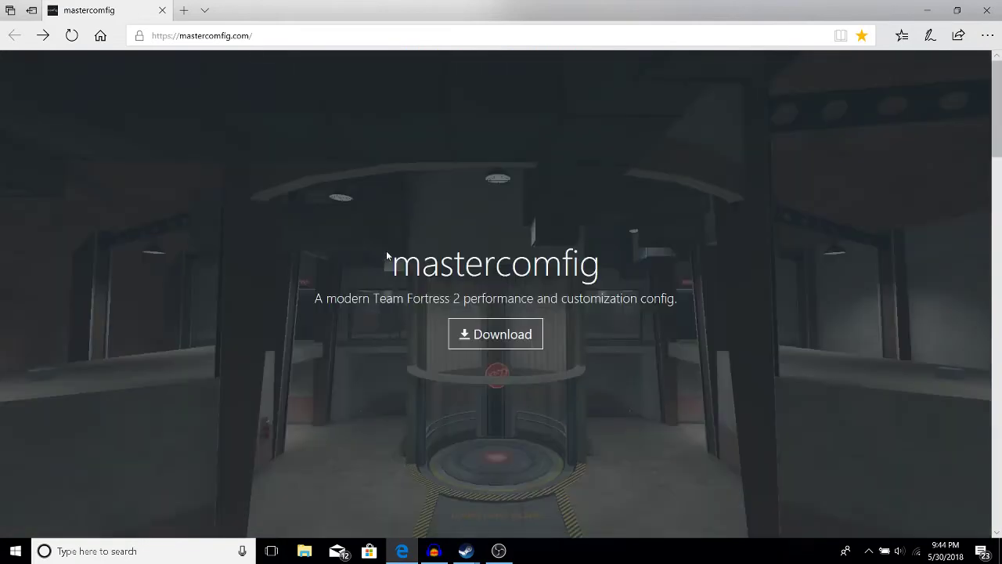
scroll(386, 255, "down", 3)
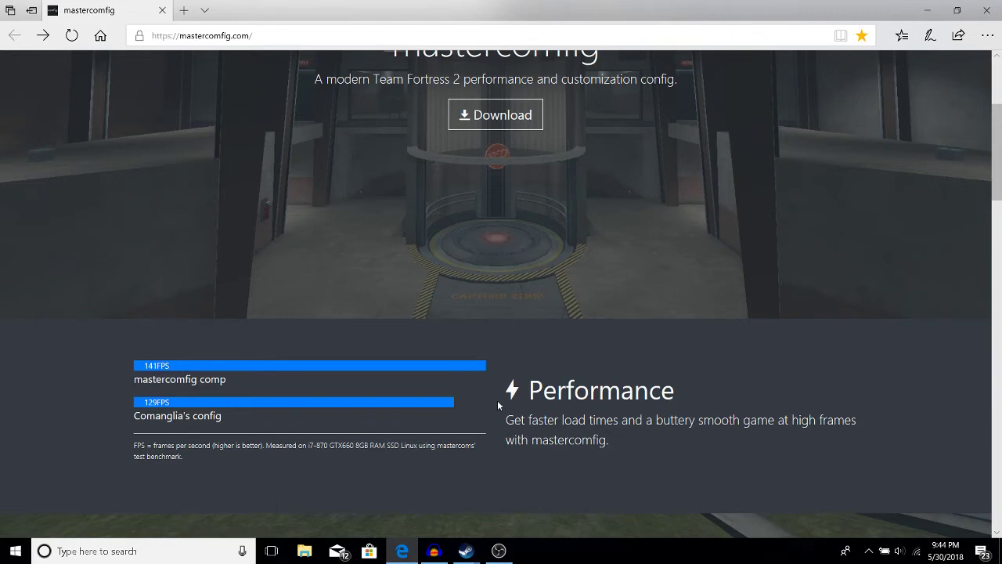
scroll(486, 399, "down", 2)
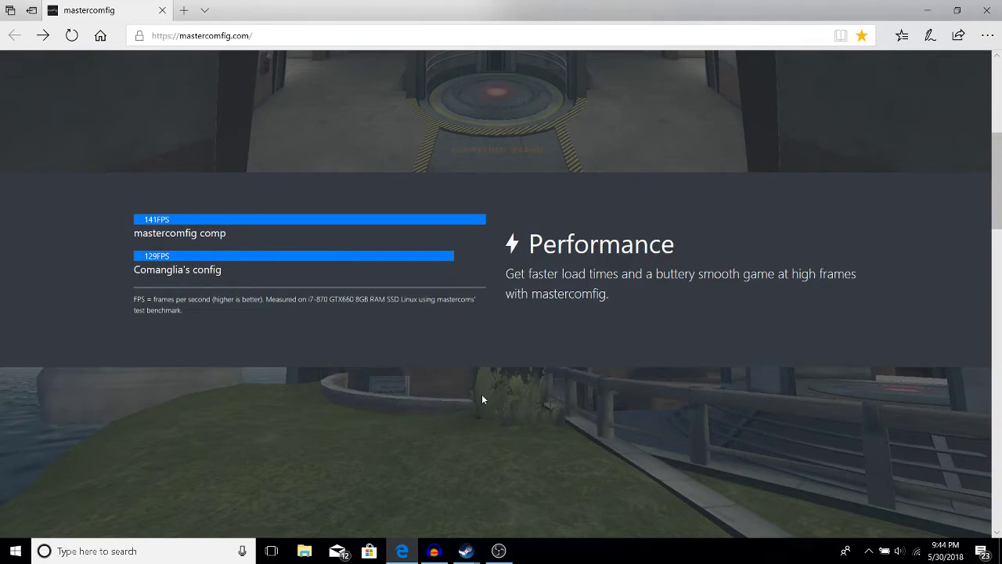
scroll(482, 398, "down", 4)
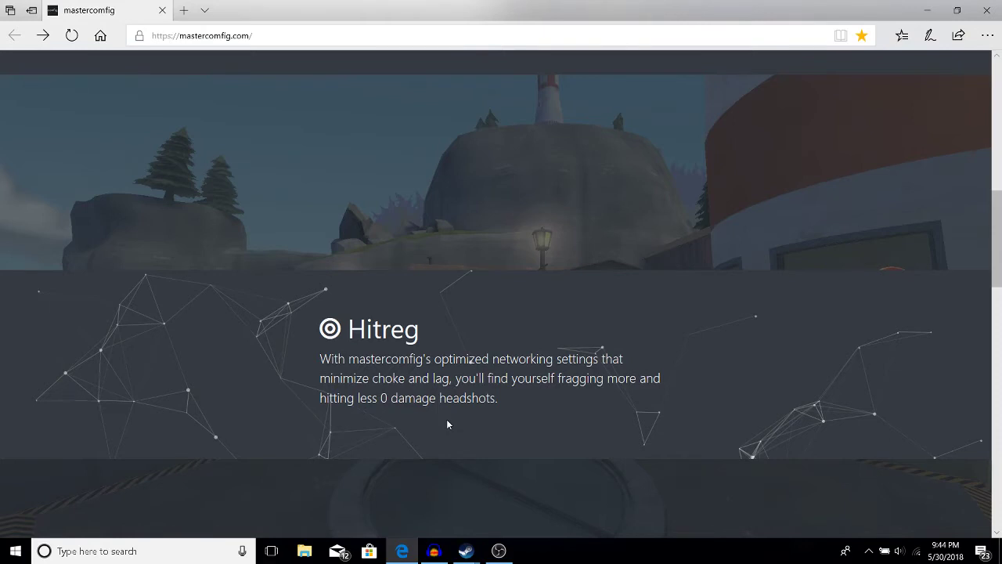
scroll(448, 424, "down", 6)
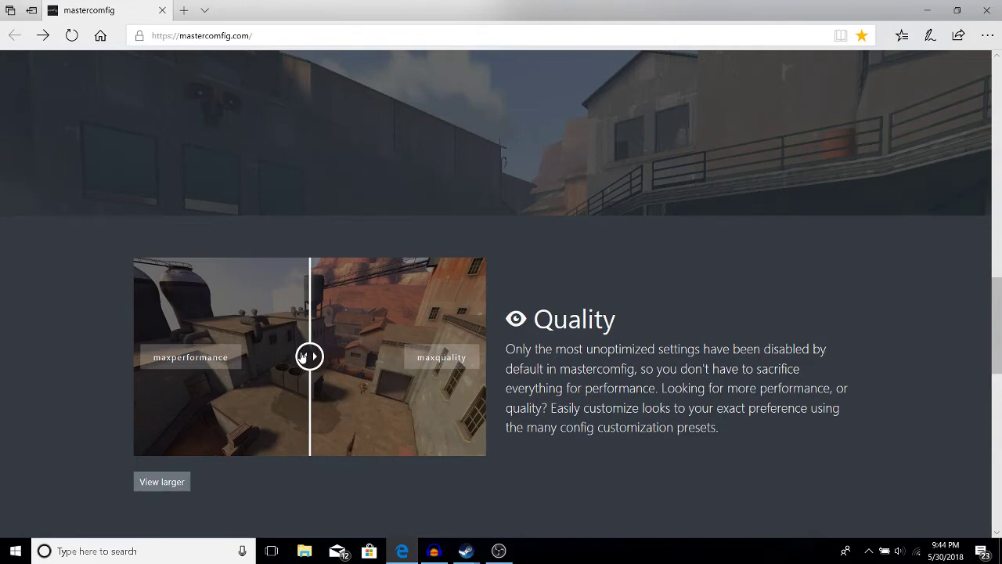
scroll(307, 352, "down", 7)
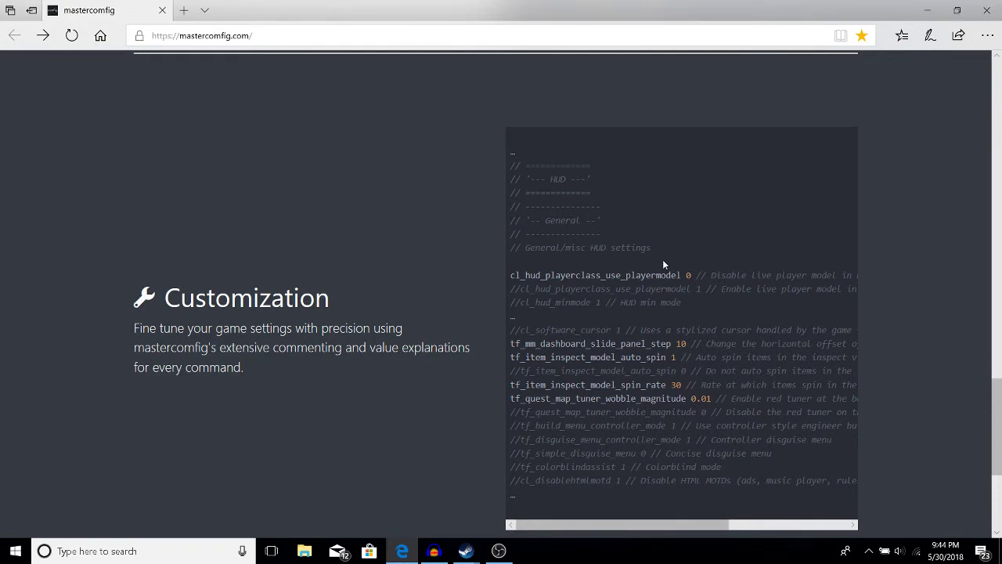
scroll(662, 259, "down", 3)
- Open the Learn more link to the GitHub README installation steps, then open File Explorer
left_click(480, 491)
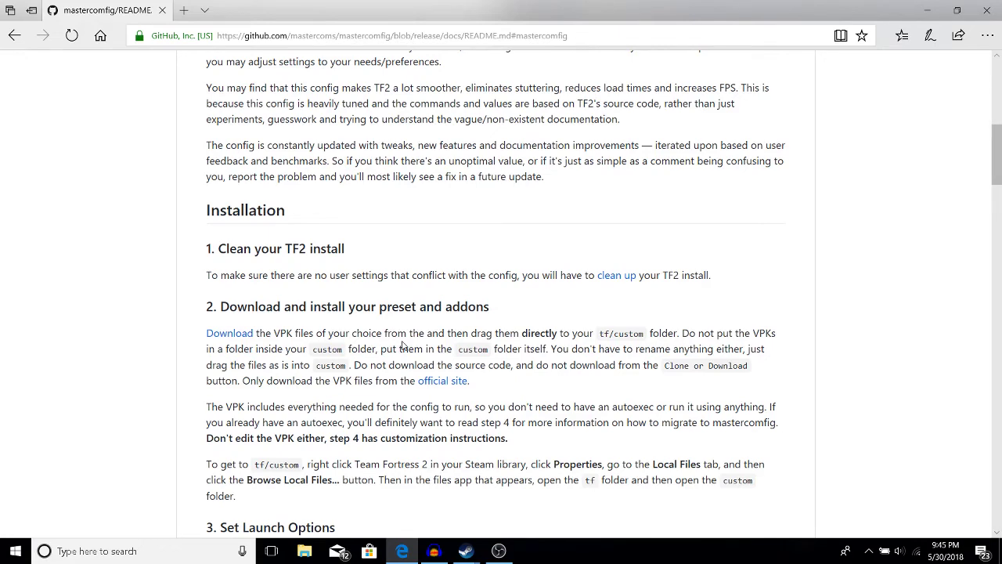
key("super+e")
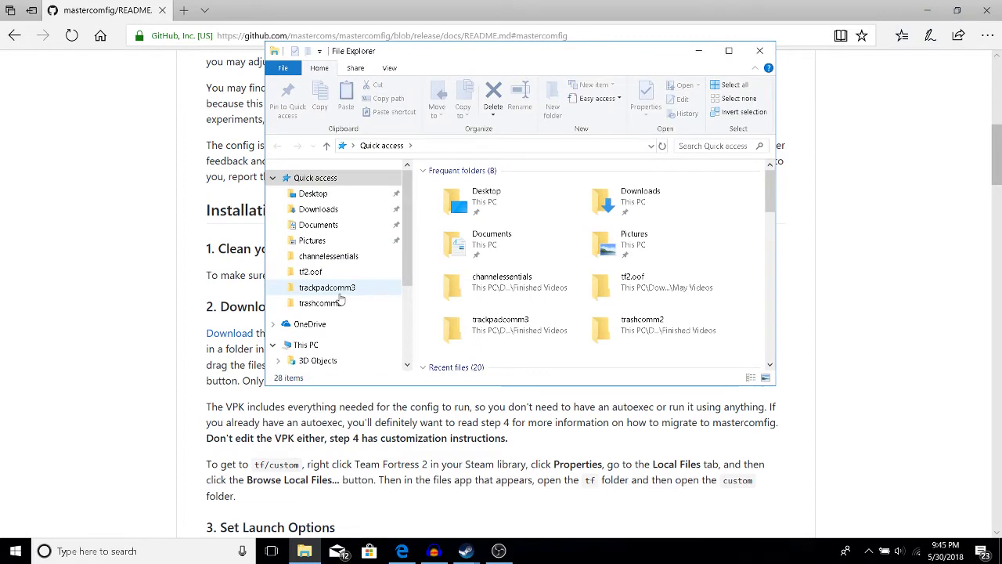
- Browse from the C: drive through Program Files (x86) and Steam into steamapps
scroll(340, 301, "down", 5)
left_click(321, 230)
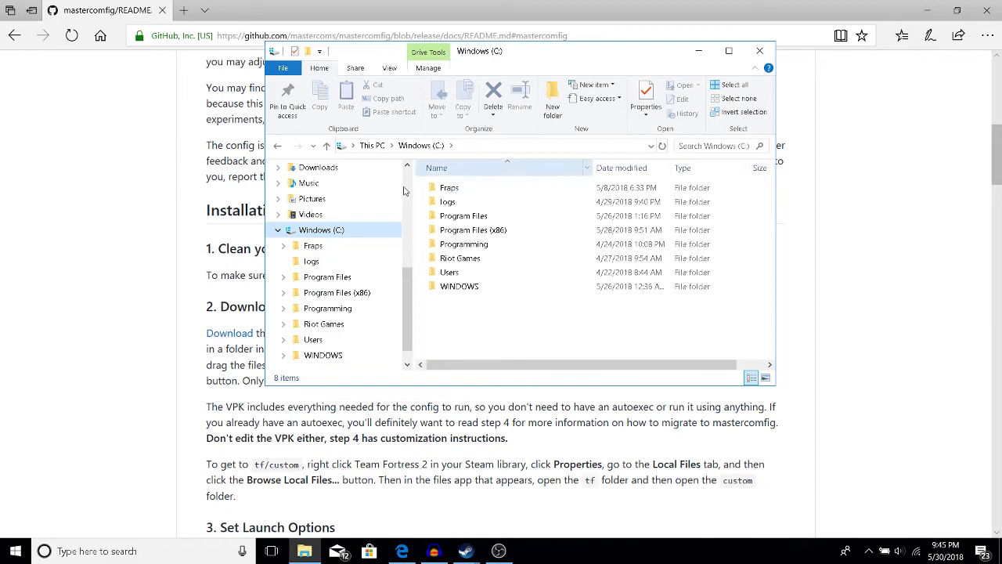
left_click(470, 232)
double_click(470, 232)
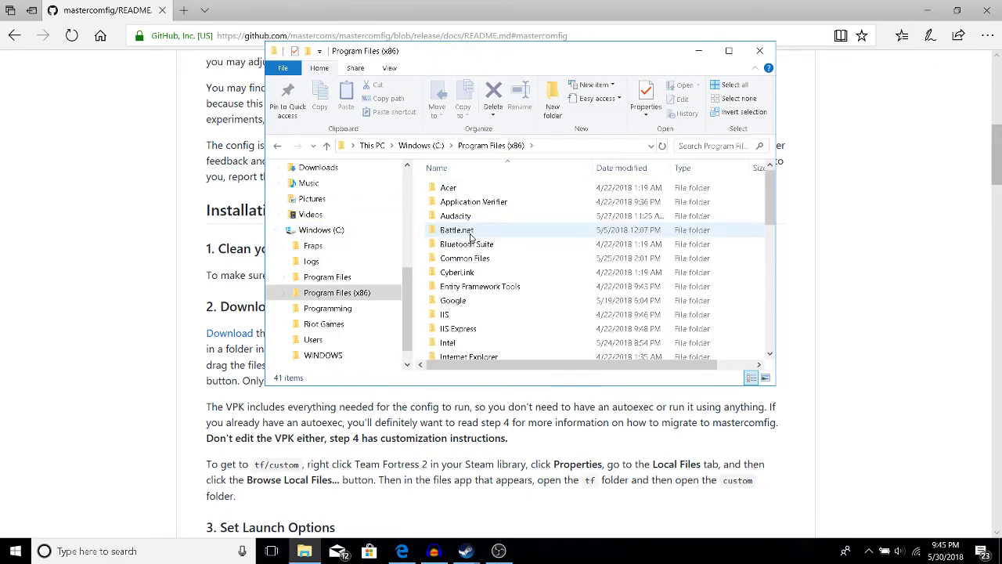
scroll(489, 313, "down", 4)
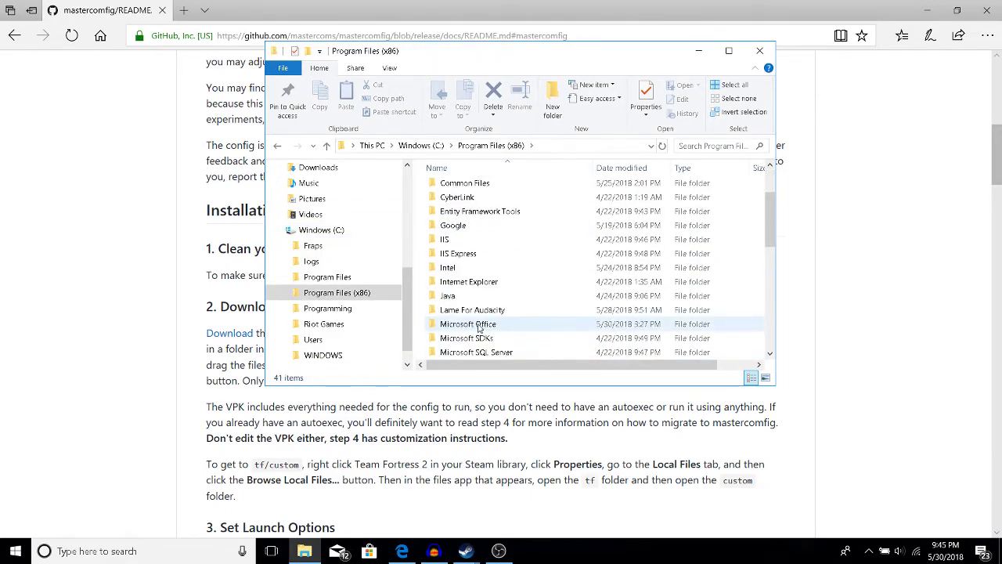
scroll(495, 336, "down", 3)
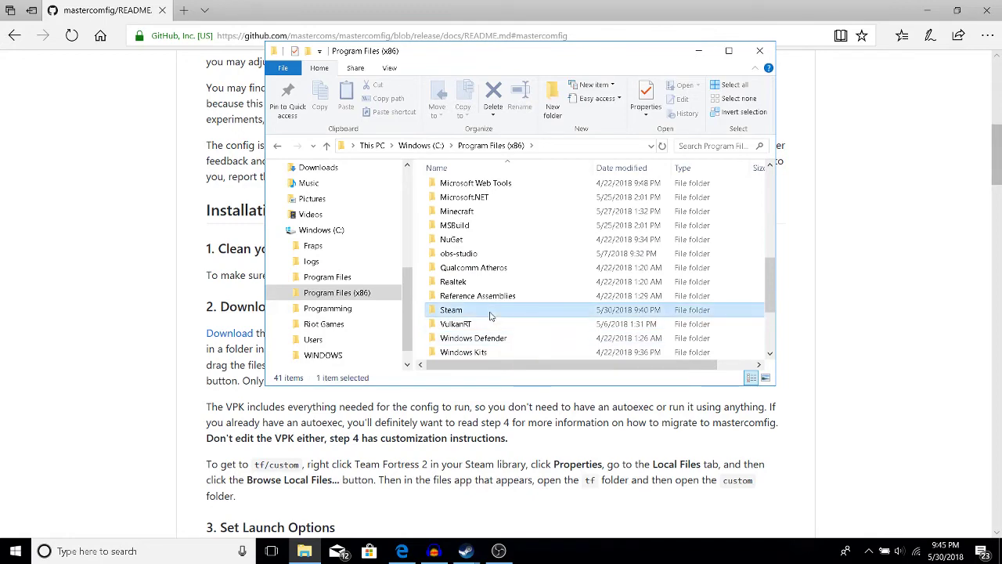
double_click(492, 316)
scroll(491, 315, "down", 4)
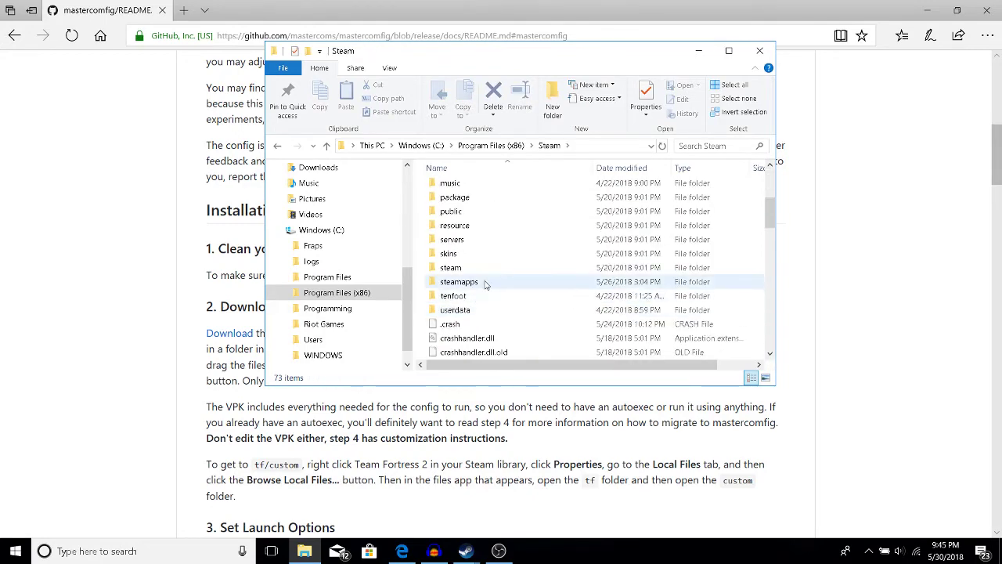
left_click(484, 282)
double_click(483, 282)
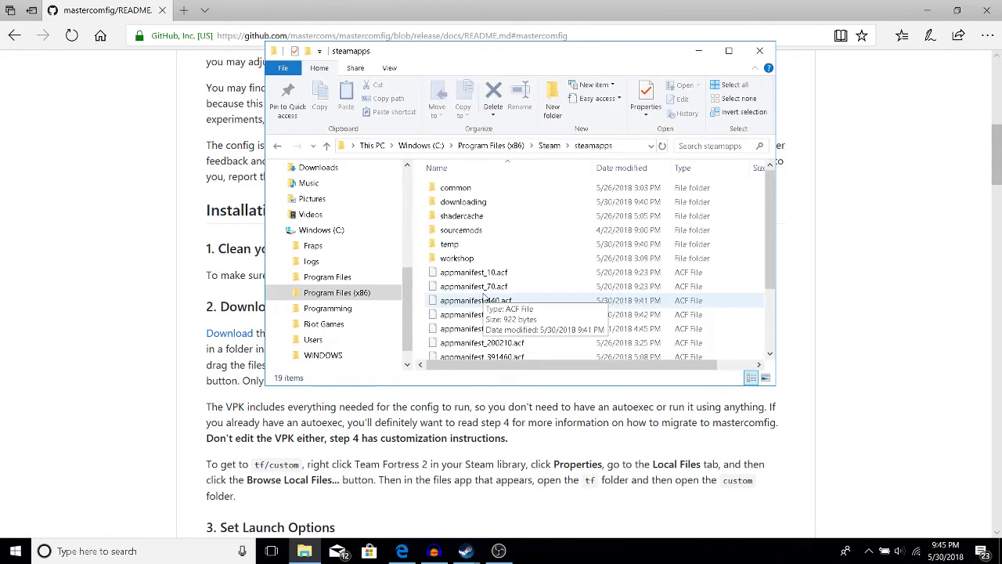
- Open common > Team Fortress 2 > tf > custom and confirm the mastercomfig-low-preset VPK is there
left_click(479, 191)
double_click(479, 191)
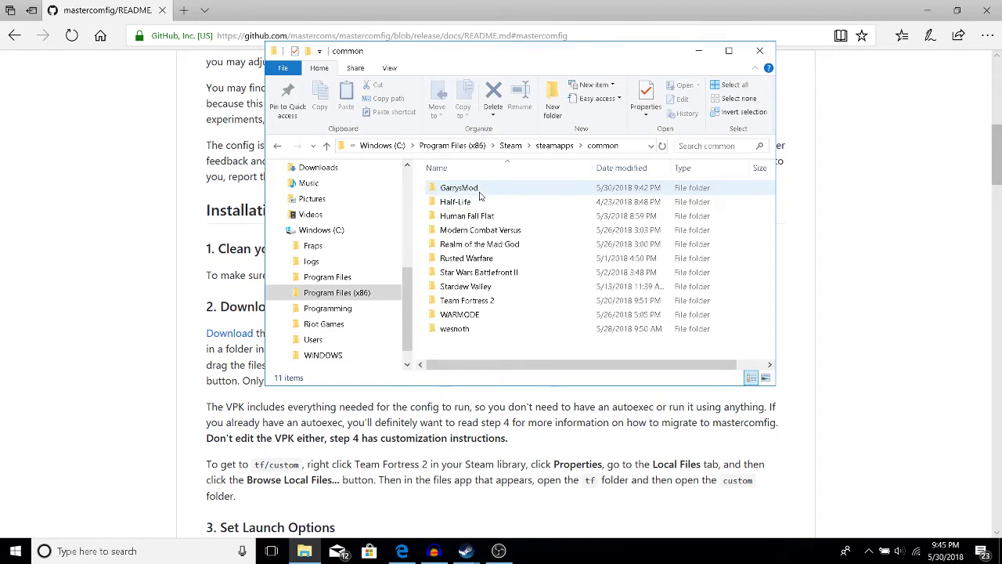
left_click(448, 306)
double_click(448, 307)
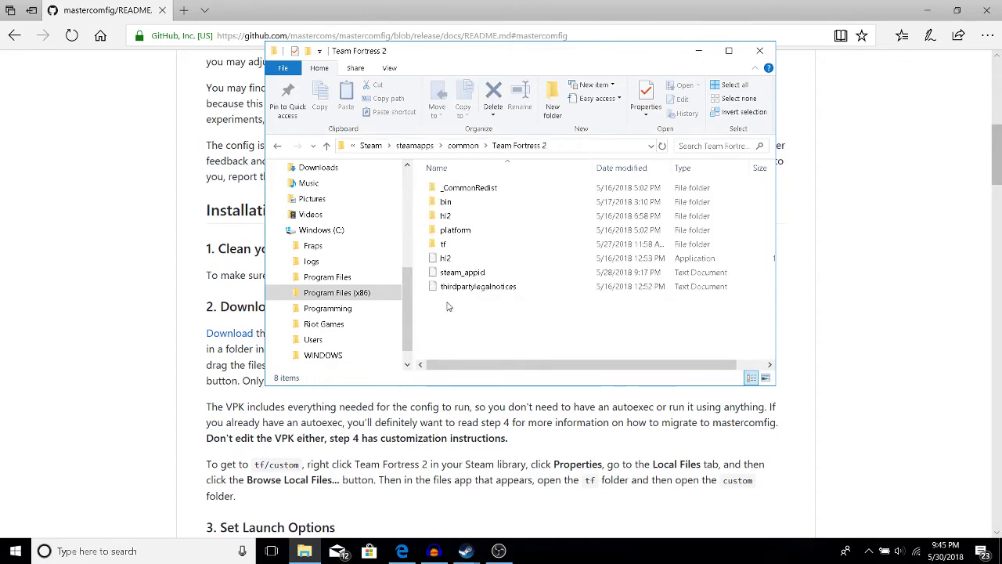
left_click(453, 248)
double_click(453, 247)
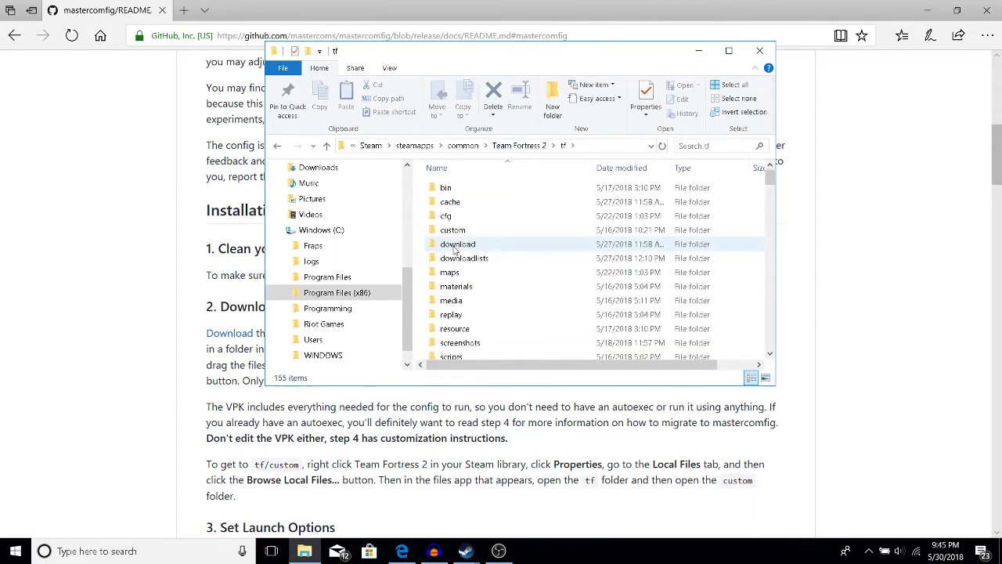
double_click(519, 229)
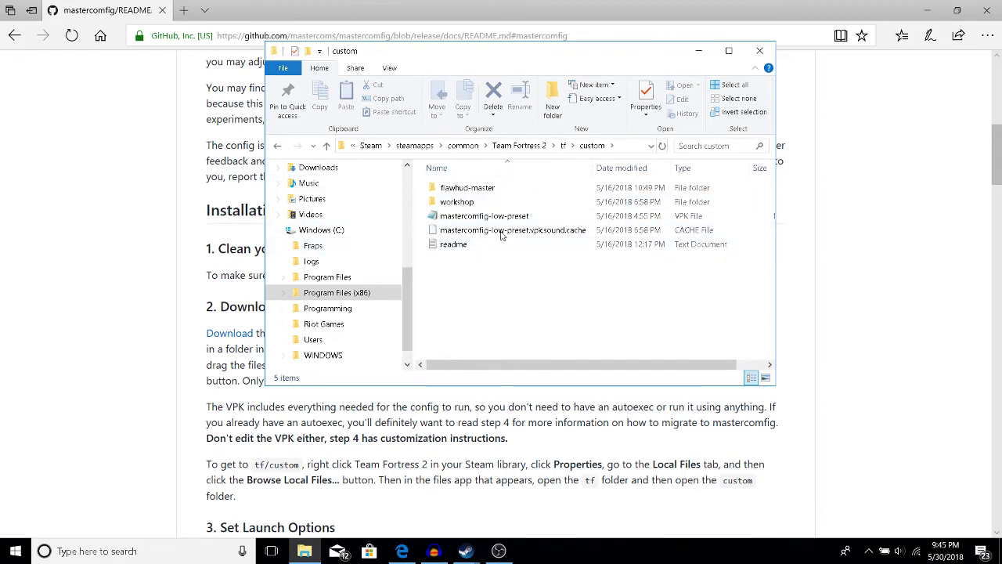
left_click(485, 216)
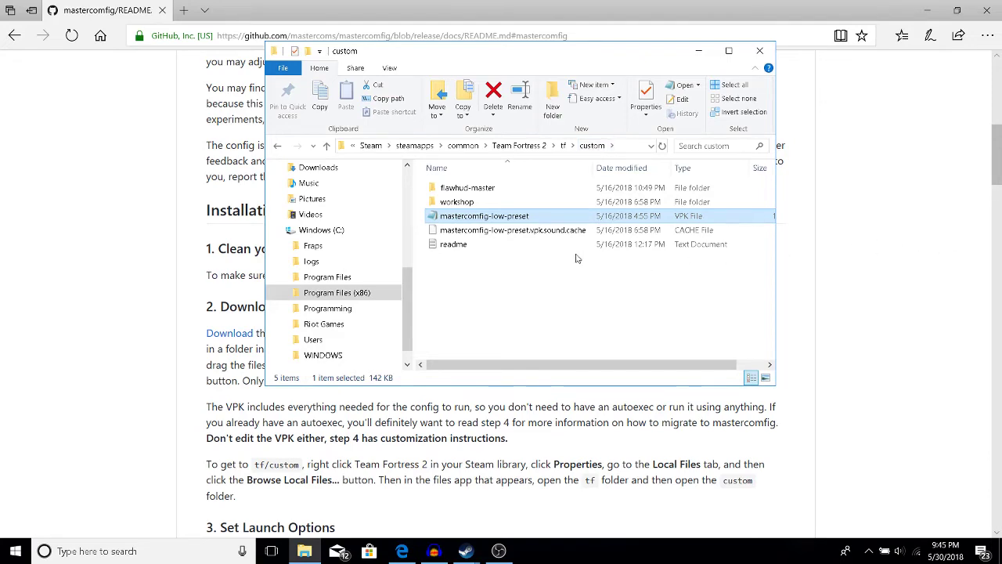
left_click(106, 233)
scroll(105, 233, "down", 4)
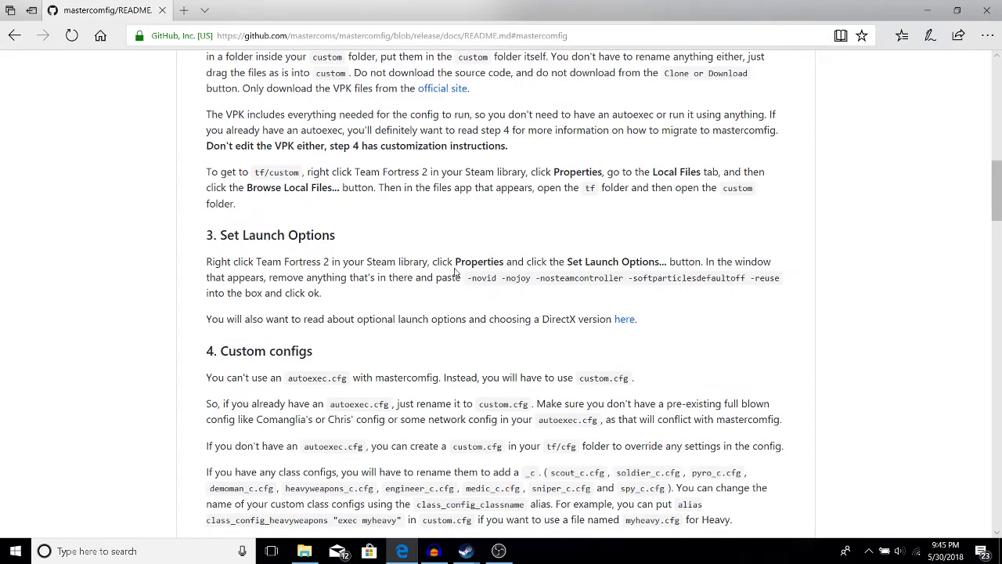
- Select the README's launch options '-novid -nojoy -nosteamcontroller -softparticlesdefaultoff -reuse' for copying
left_click_drag(468, 278, 780, 278)
left_click(782, 278)
left_click_drag(468, 278, 780, 278)
left_click(783, 279)
right_click(767, 278)
left_click(725, 311)
- Open the Properties of Team Fortress 2 in the Steam library
mouse_move(466, 550)
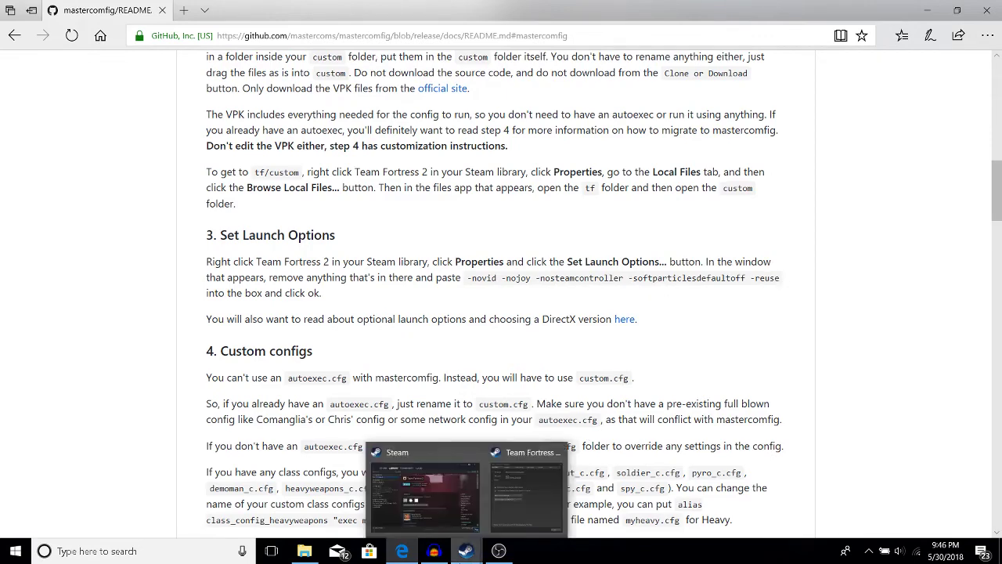
left_click(455, 499)
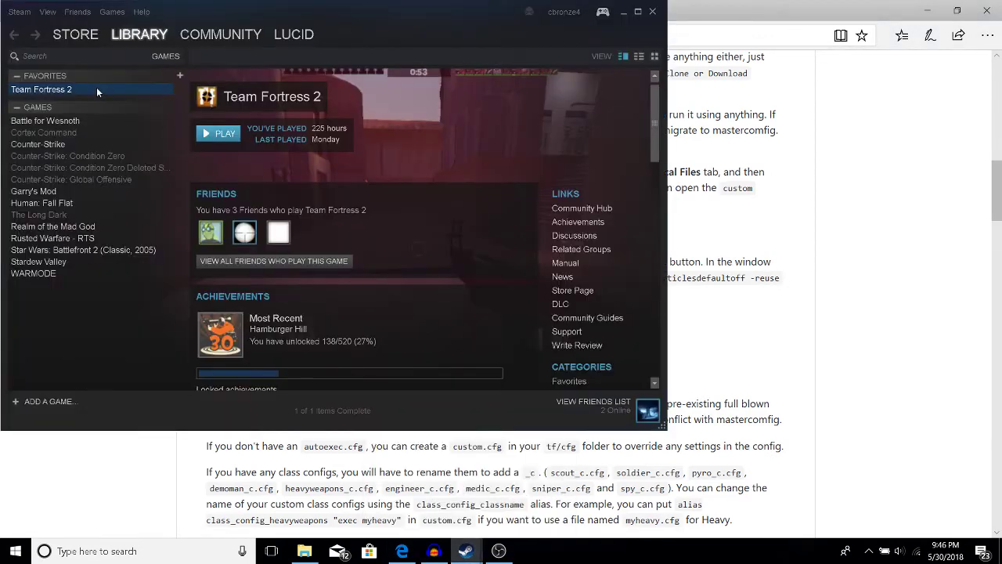
right_click(97, 91)
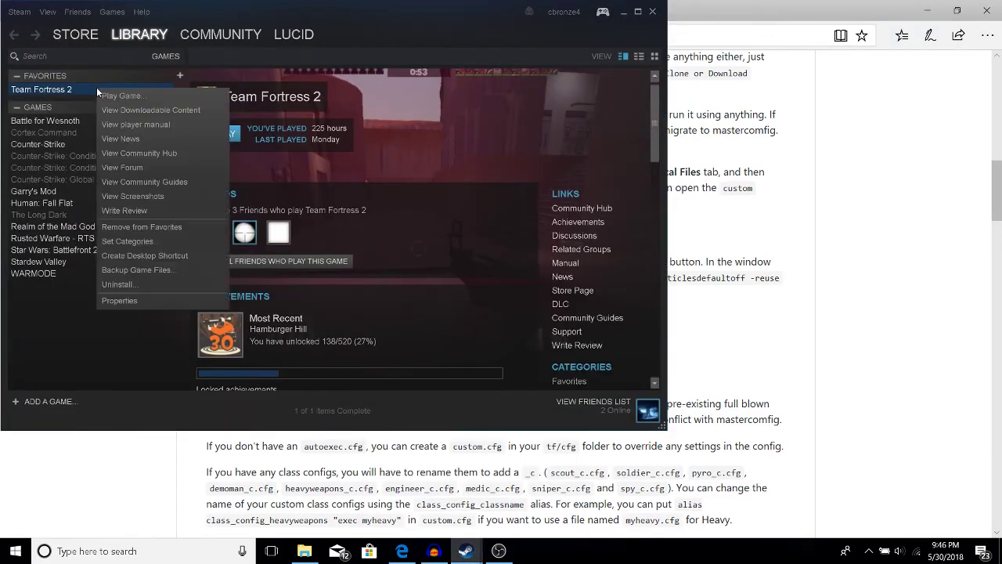
left_click(119, 301)
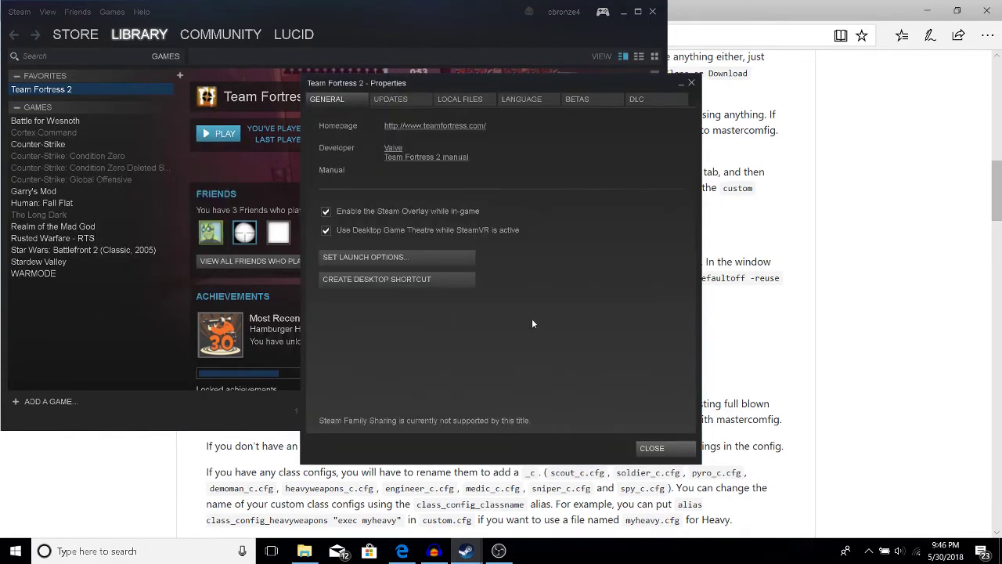
- Check the launch options ending -softparticlesdefaultoff -reuse -fullscreen, save them, and close properties
left_click(405, 258)
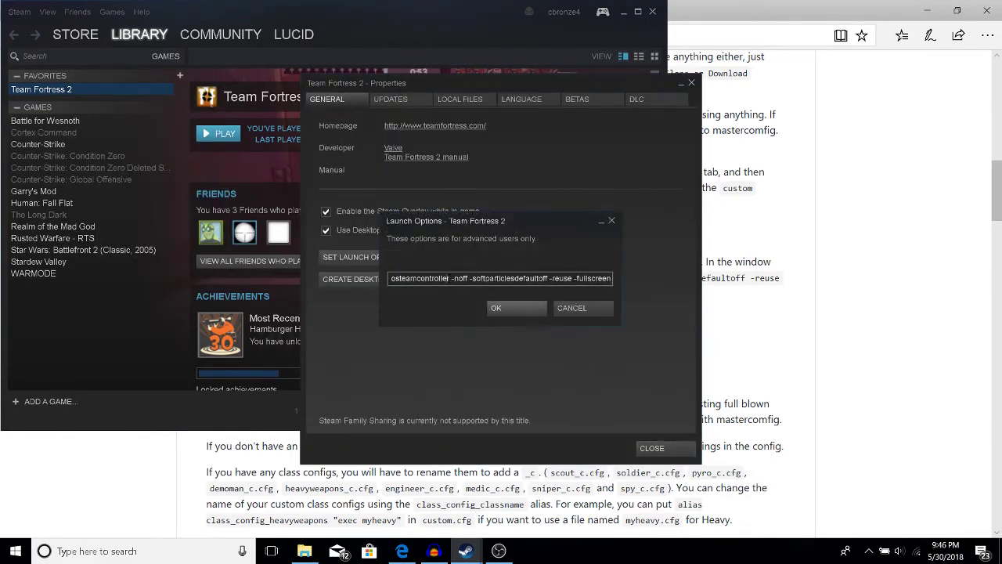
double_click(449, 278)
left_click(449, 262)
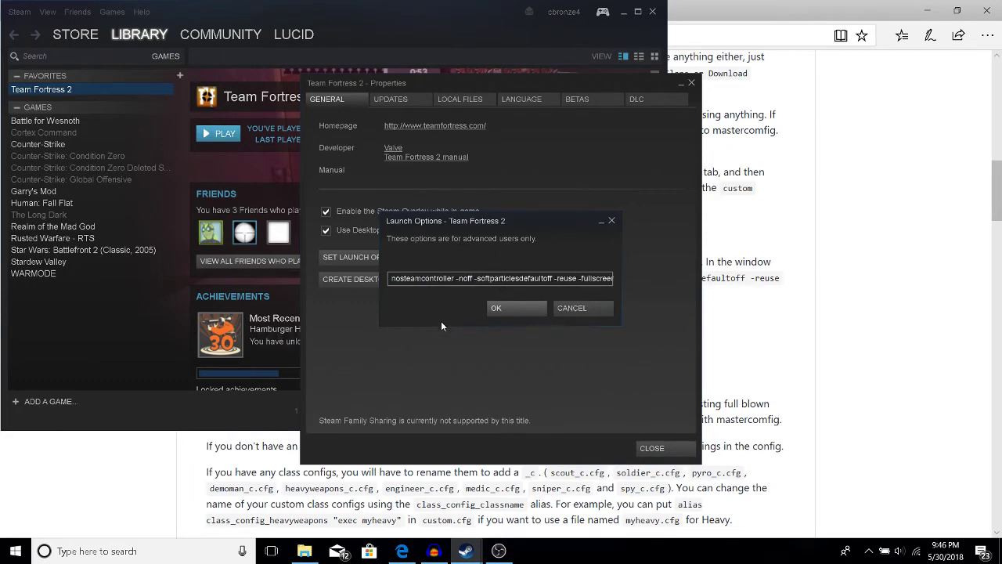
left_click(512, 308)
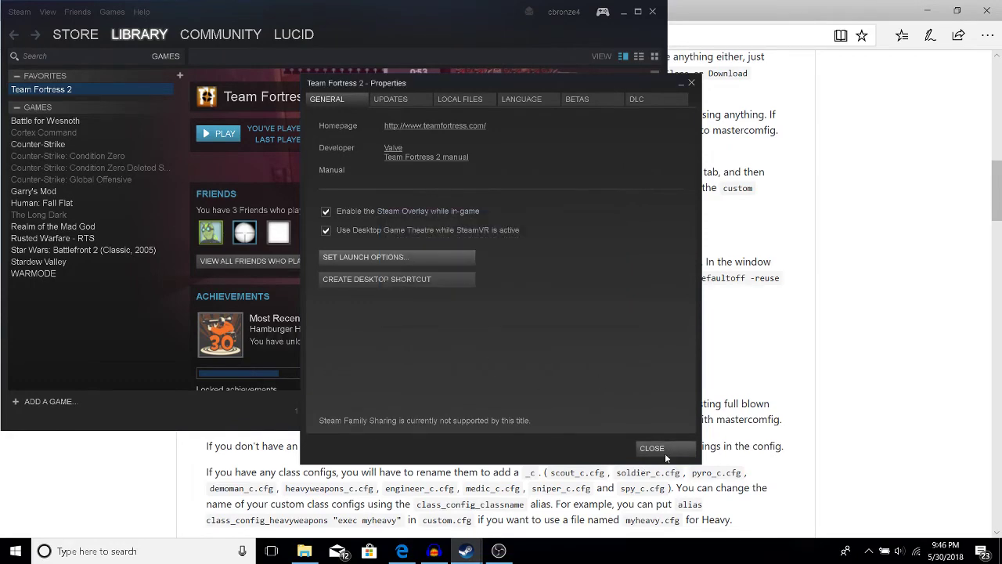
left_click(651, 448)
left_click(845, 336)
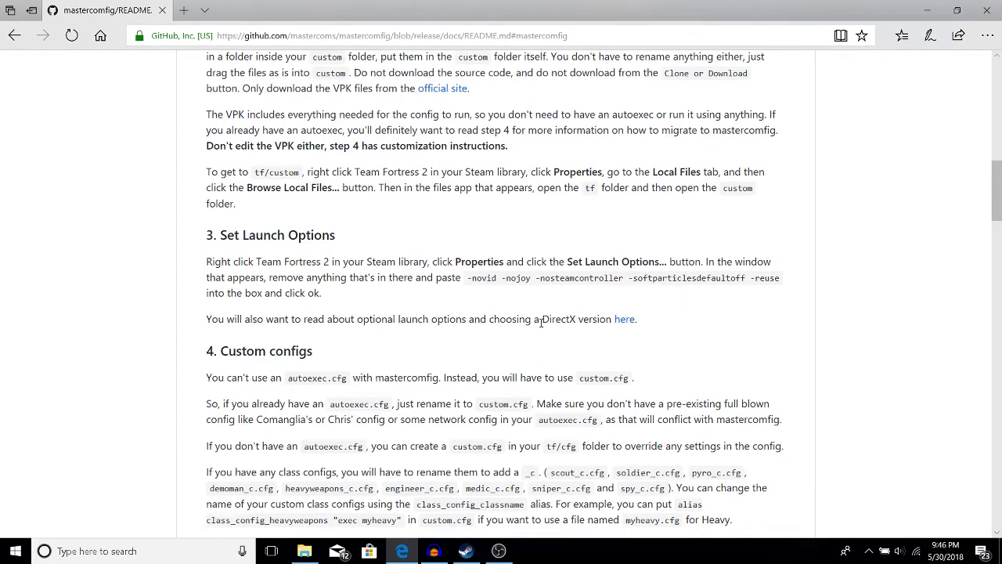
- Read through the README, highlighting the DirectX note, optional launch options and tf/custom path
left_click_drag(541, 321, 608, 321)
left_click(197, 350)
left_click_drag(360, 319, 472, 329)
left_click(471, 341)
scroll(441, 337, "down", 1)
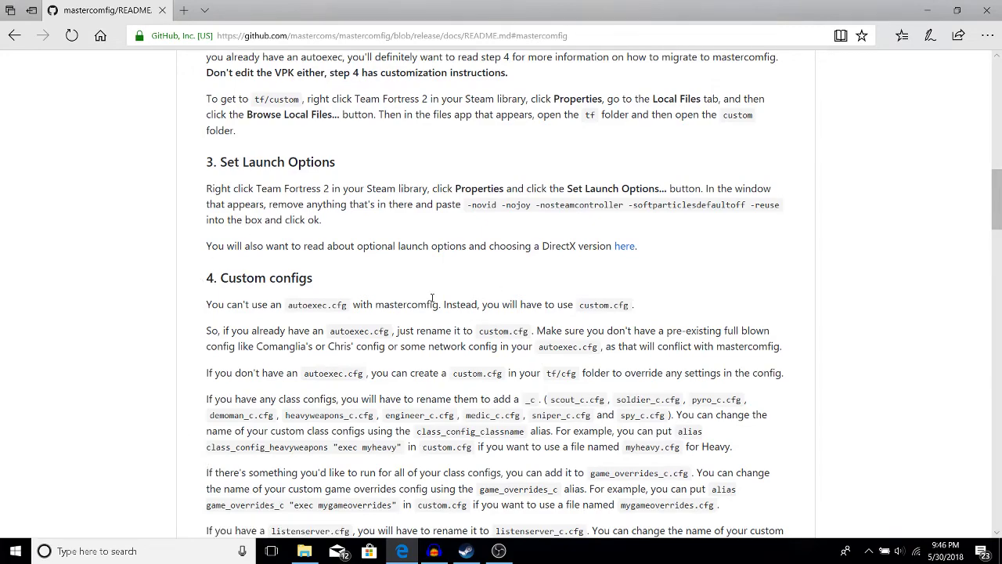
scroll(522, 413, "down", 5)
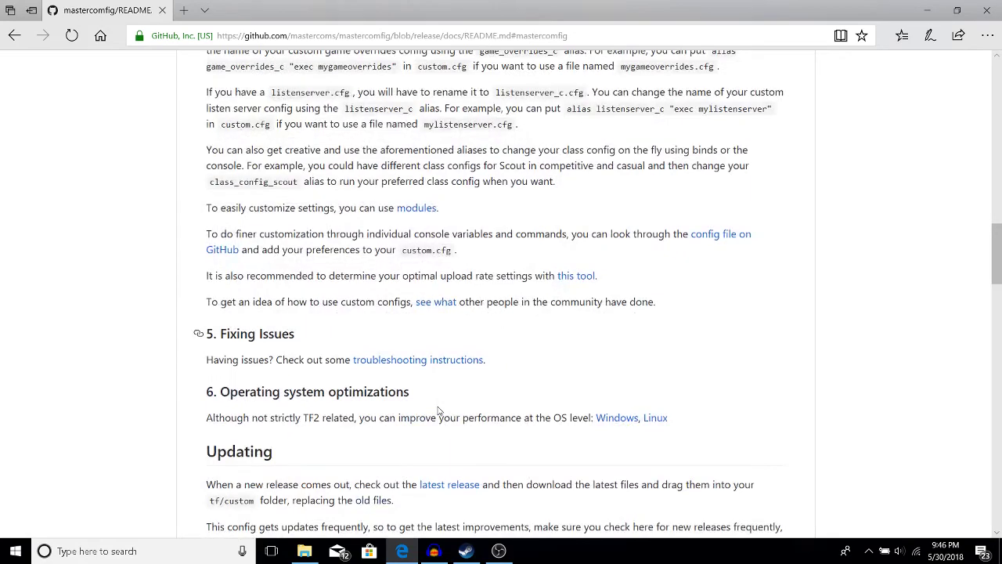
scroll(439, 413, "down", 1)
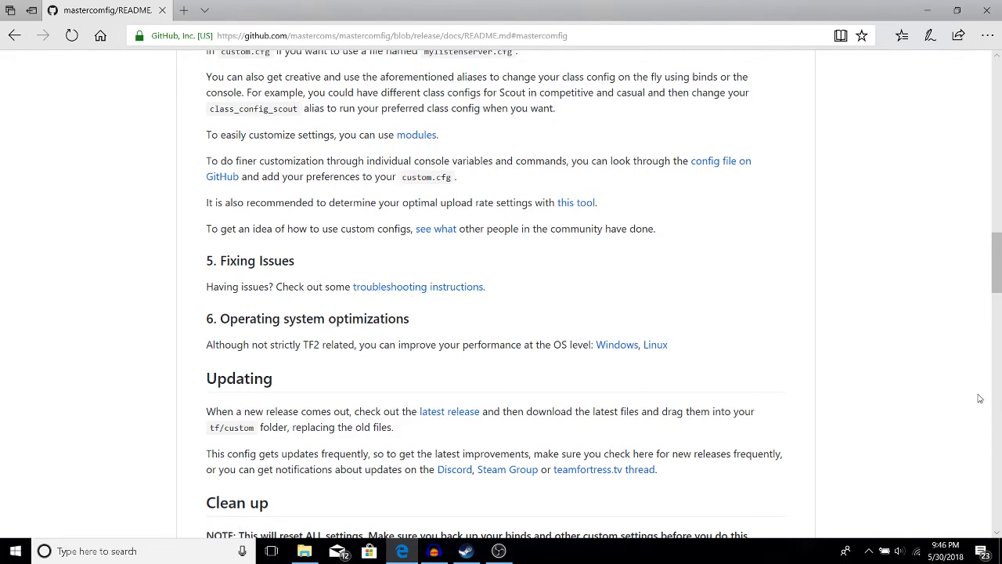
scroll(979, 399, "down", 2)
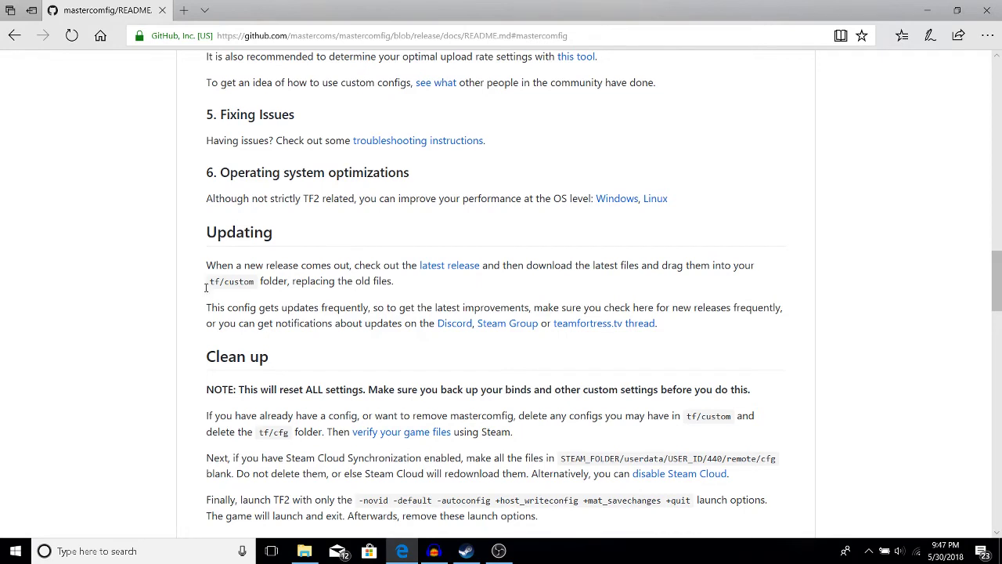
left_click_drag(206, 286, 257, 284)
left_click(257, 284)
double_click(257, 284)
left_click(258, 283)
- Jump to Installation and follow step 2's Download link to the mastercomfig 6.7.0 page
scroll(452, 492, "up", 20)
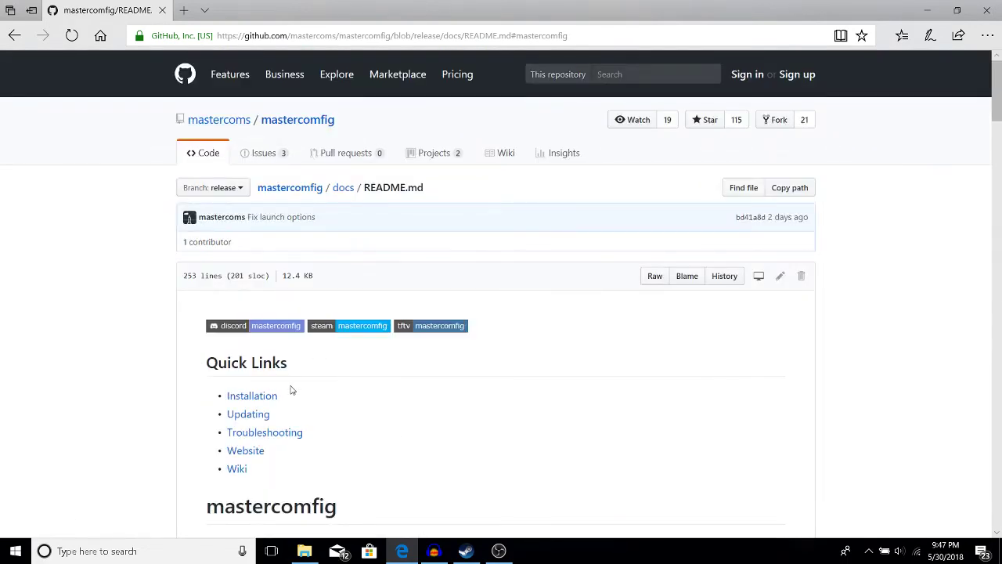
left_click(255, 397)
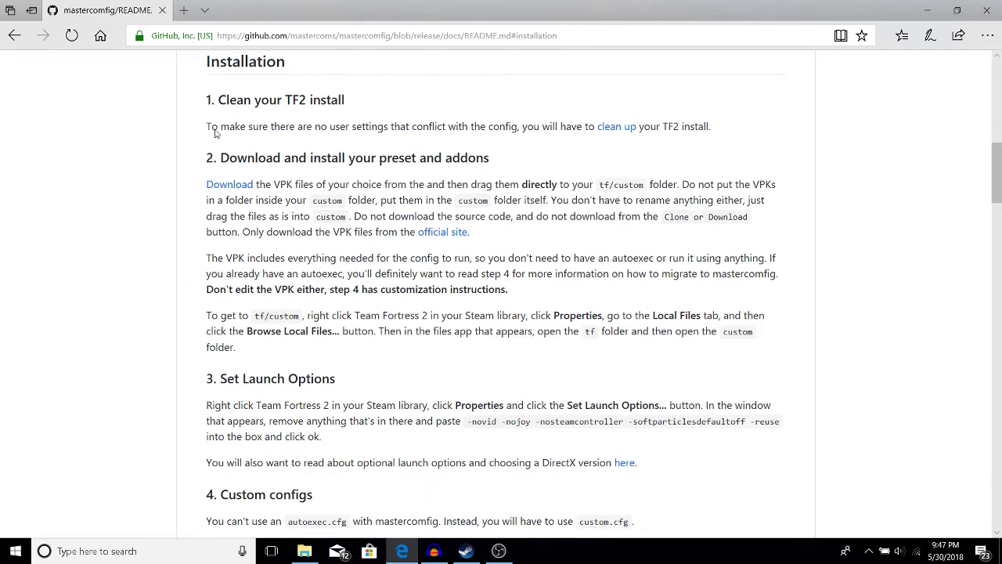
scroll(251, 149, "up", 1)
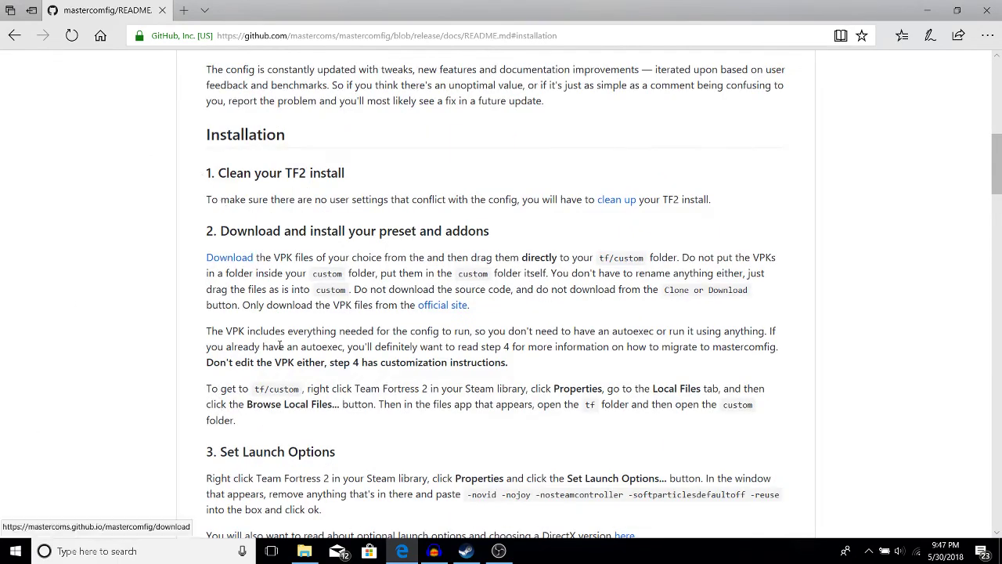
left_click(230, 259)
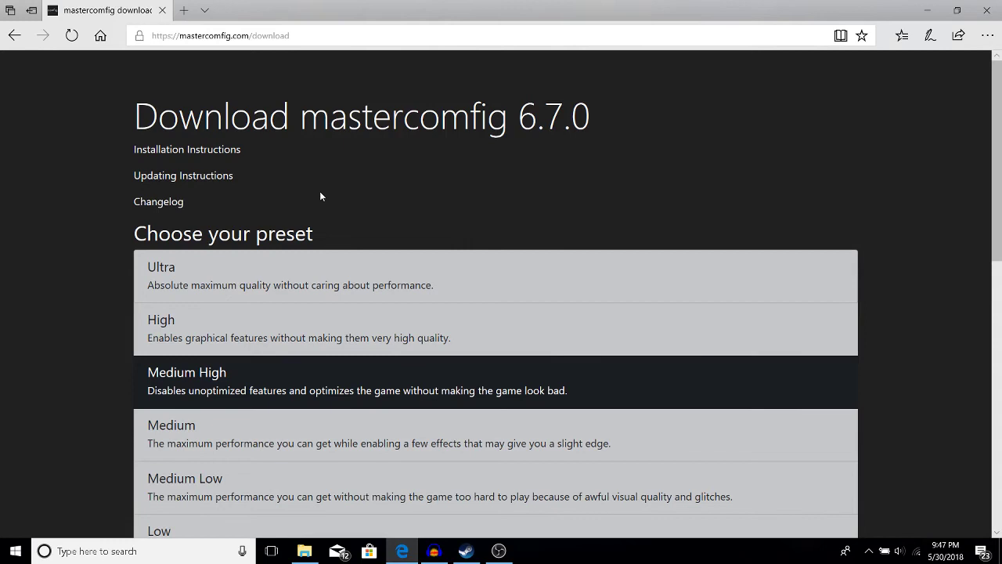
scroll(290, 202, "down", 1)
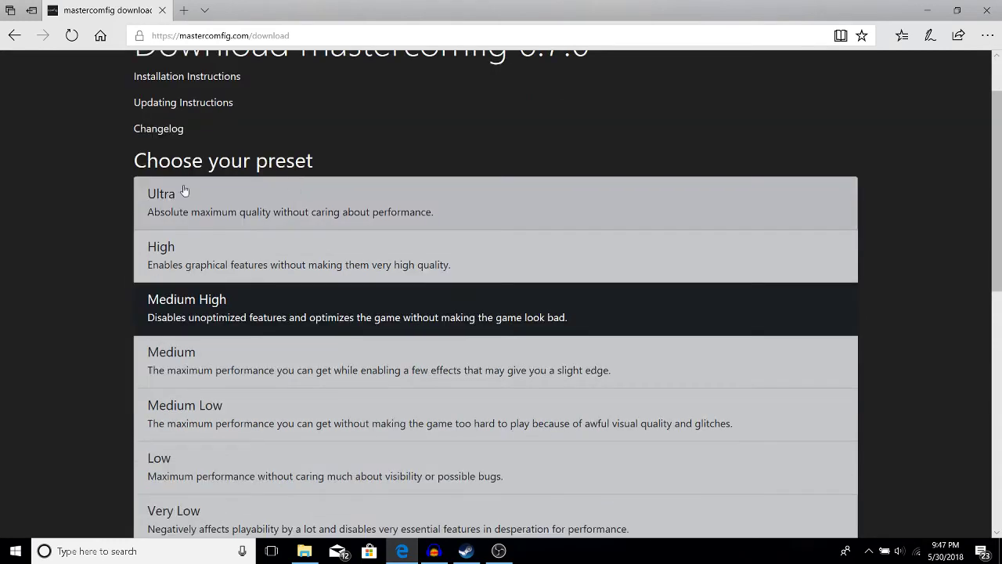
left_click(241, 201)
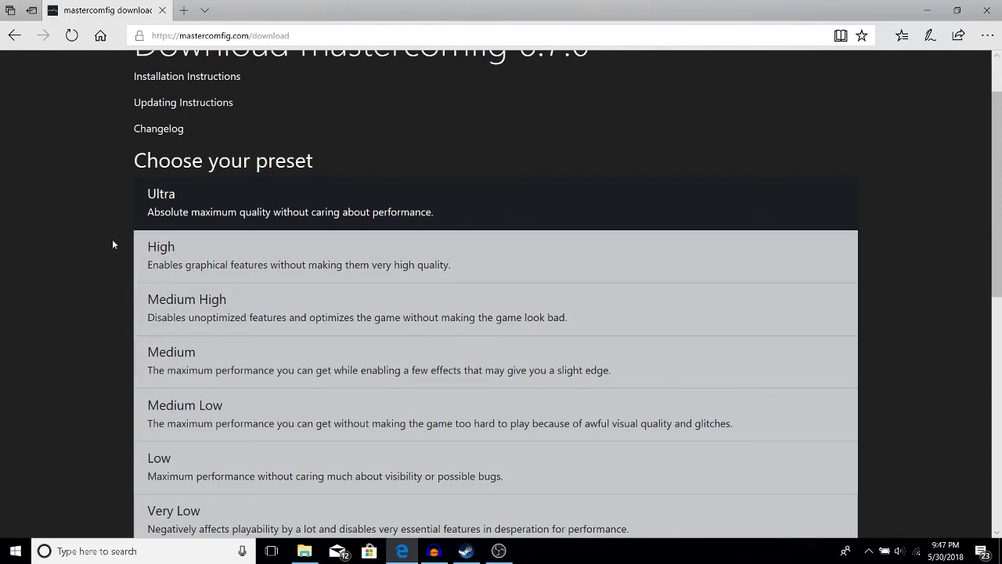
left_click(157, 247)
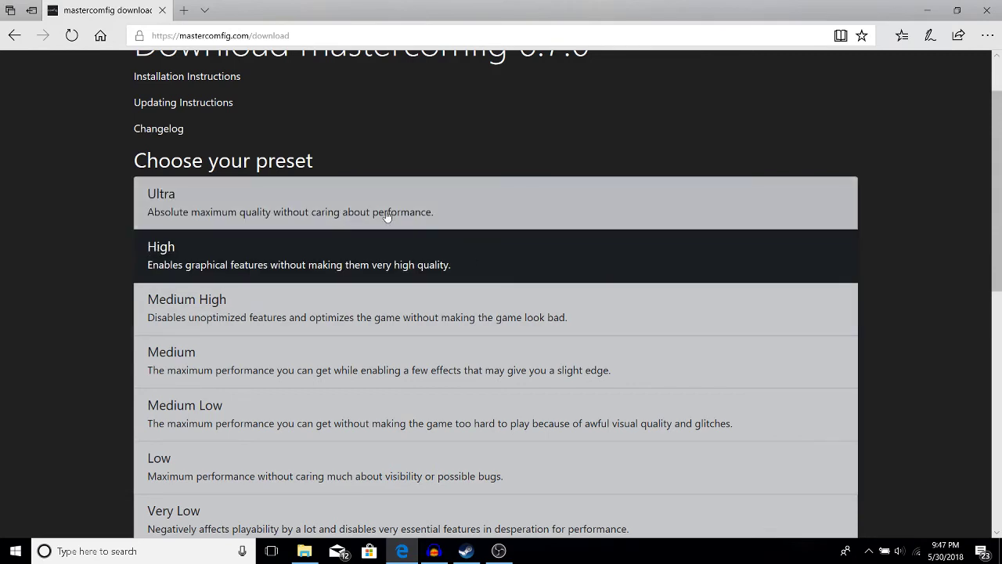
left_click(219, 226)
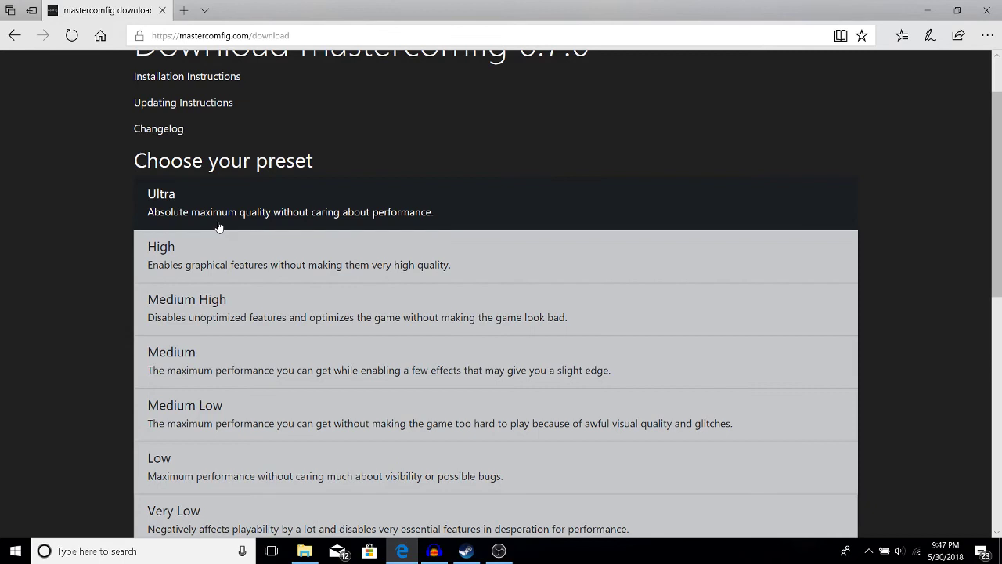
left_click(235, 313)
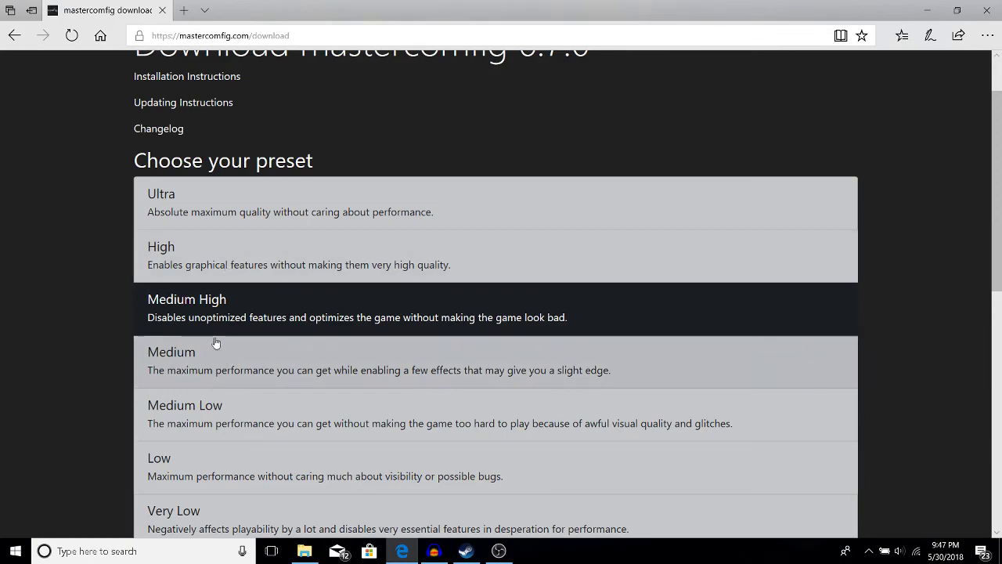
scroll(208, 313, "down", 2)
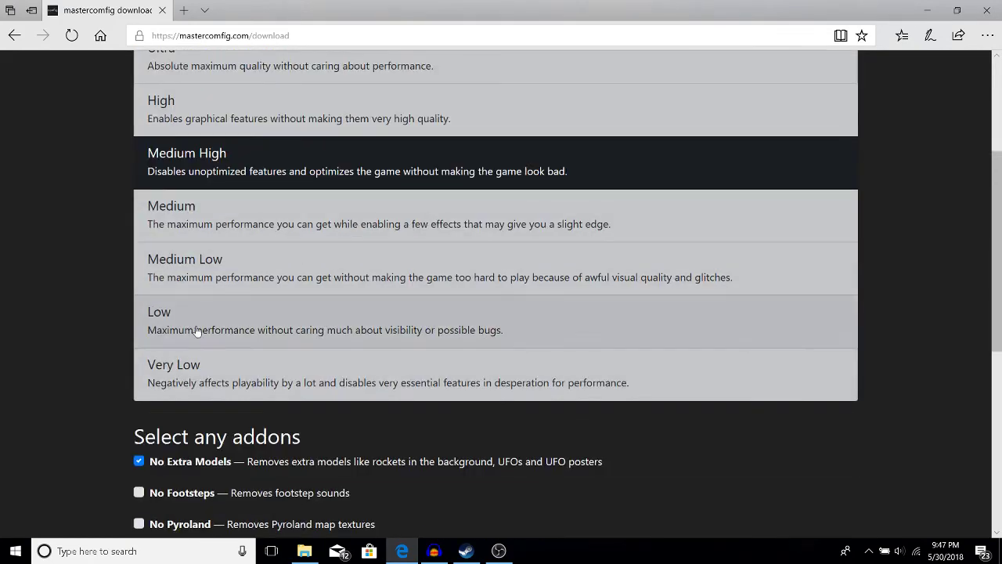
- Pick the Low preset, scroll to its VPK links, then bring up and minimize the tf/custom folder
left_click(190, 335)
scroll(530, 329, "down", 6)
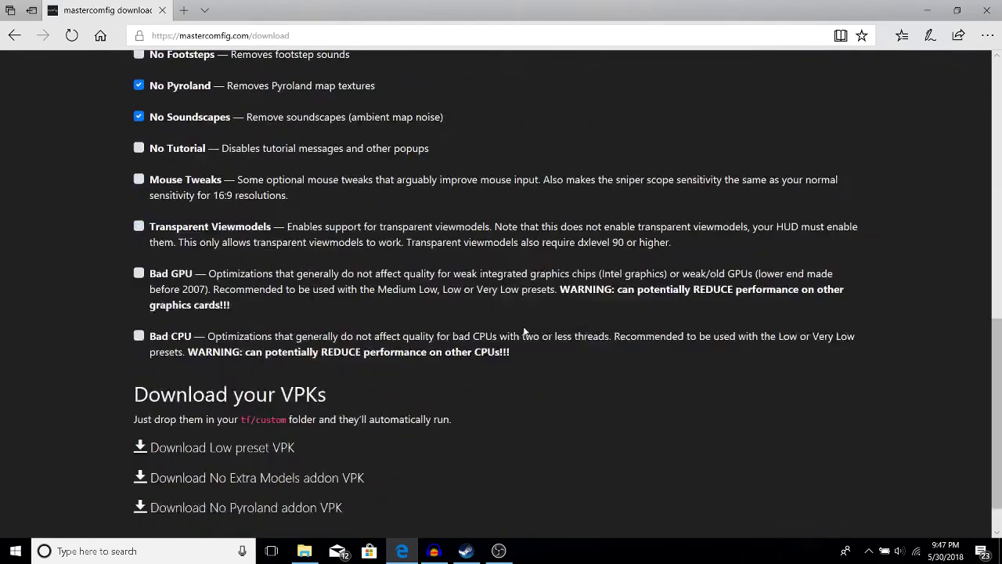
scroll(286, 298, "up", 5)
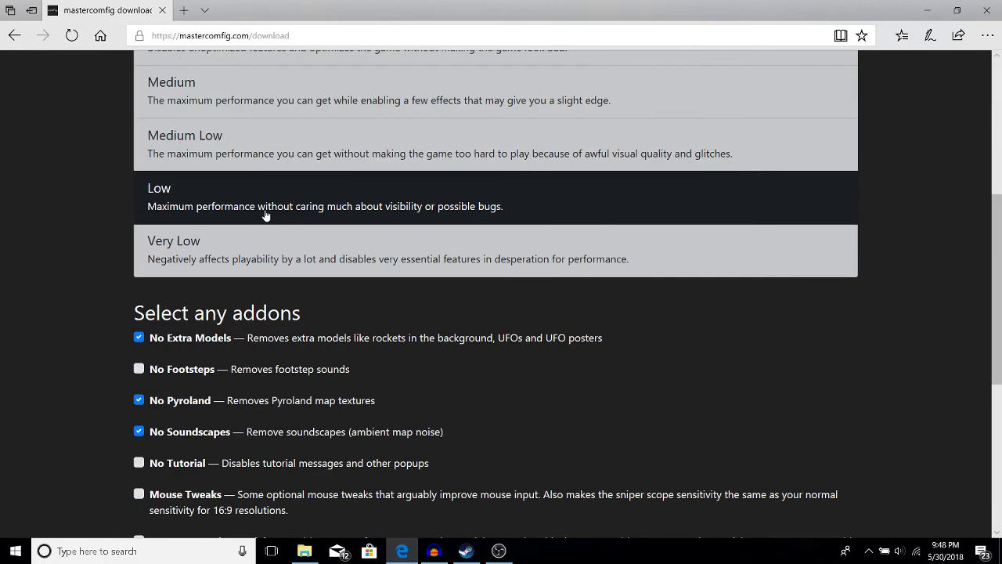
scroll(324, 270, "down", 1)
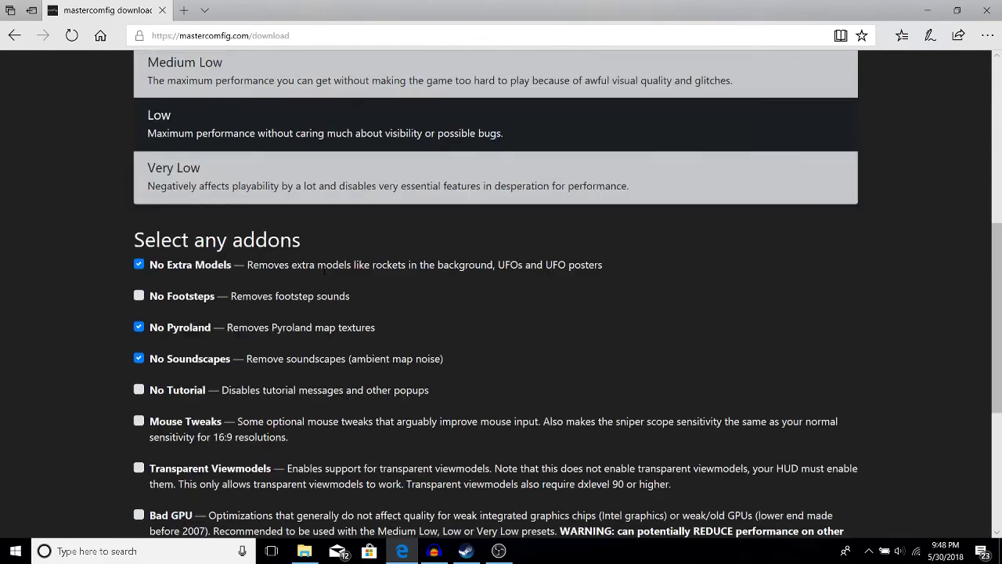
scroll(324, 270, "down", 3)
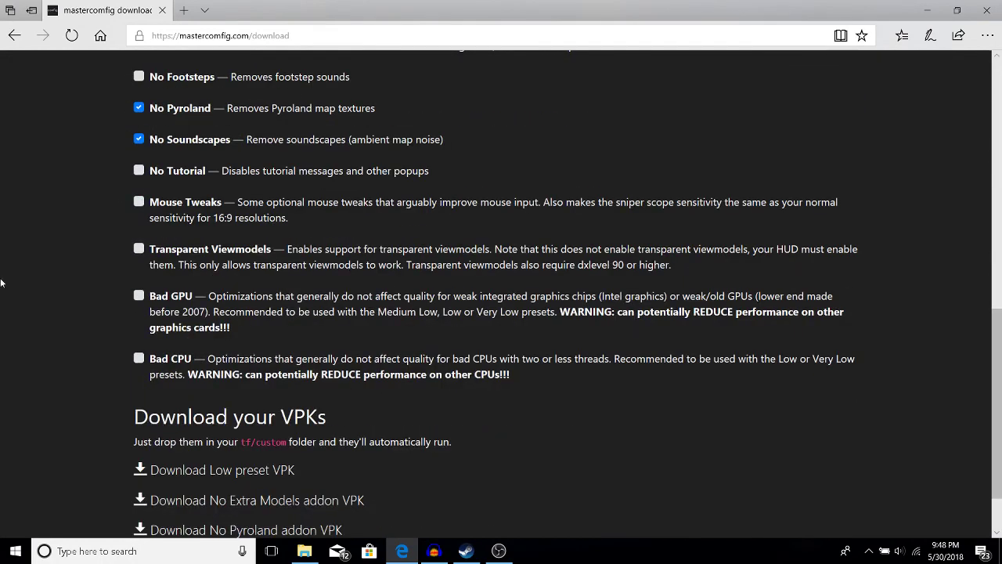
scroll(187, 312, "down", 1)
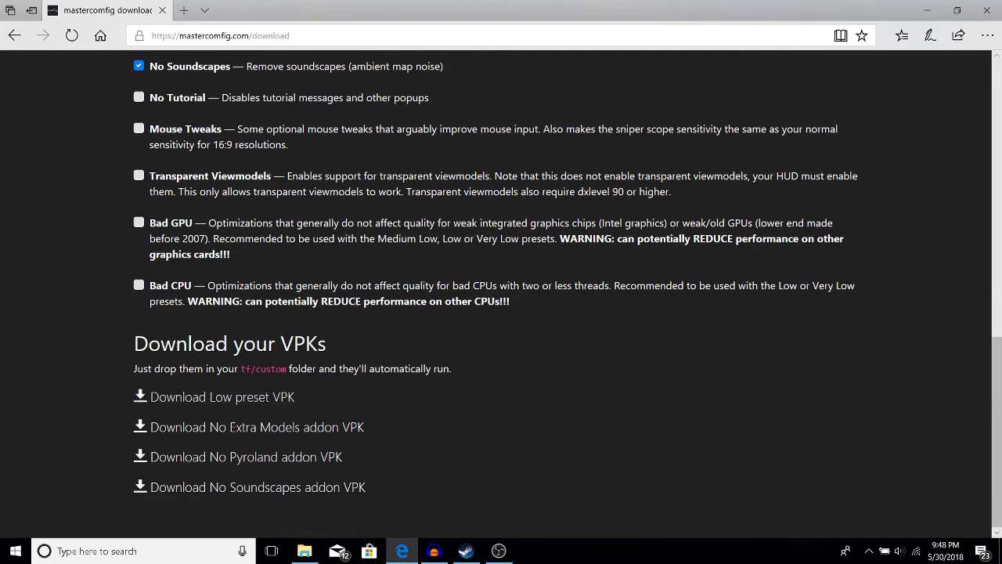
left_click(305, 551)
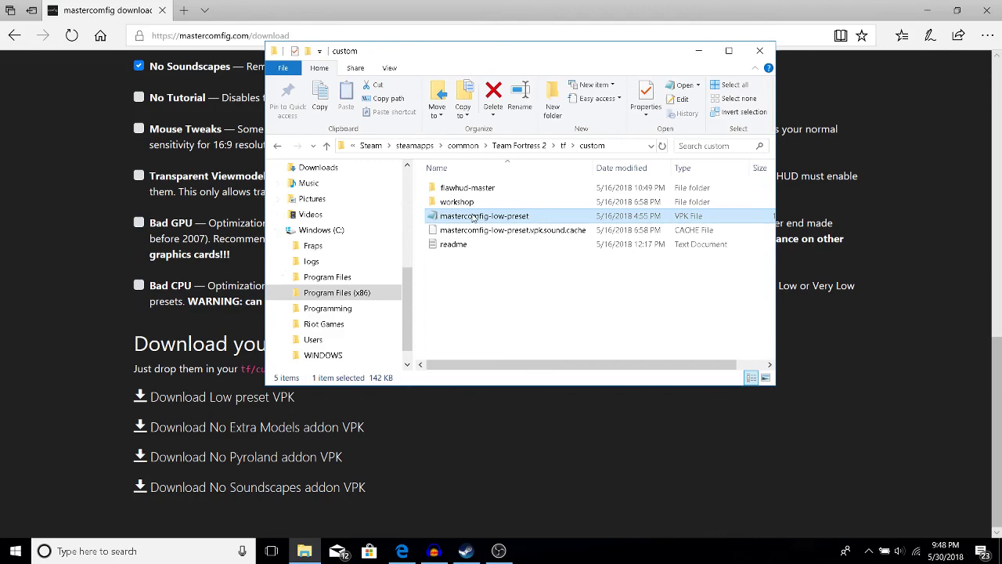
left_click(699, 50)
left_click(929, 9)
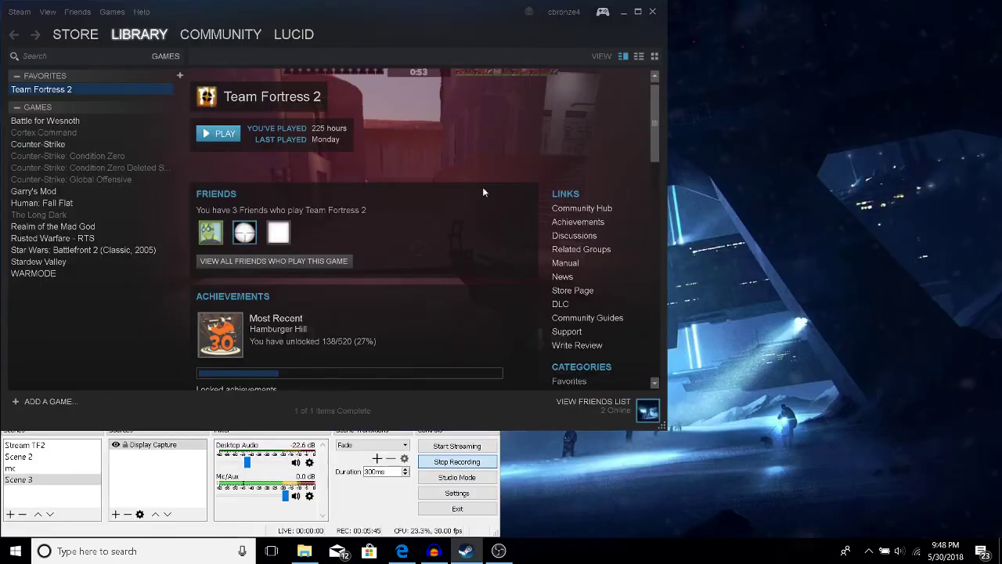